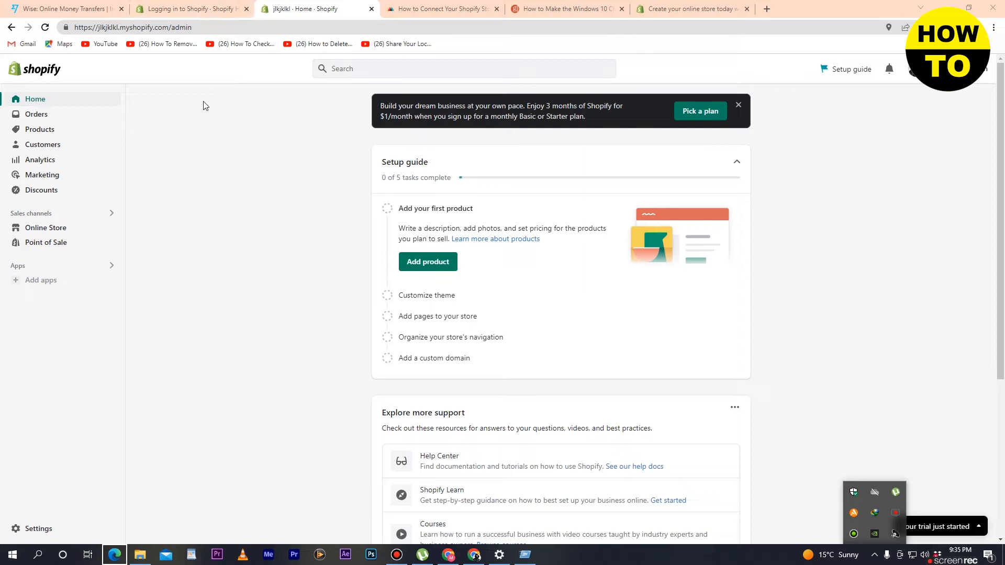
Search the web for "printful" and open the official Printful website from the results.
click(294, 19)
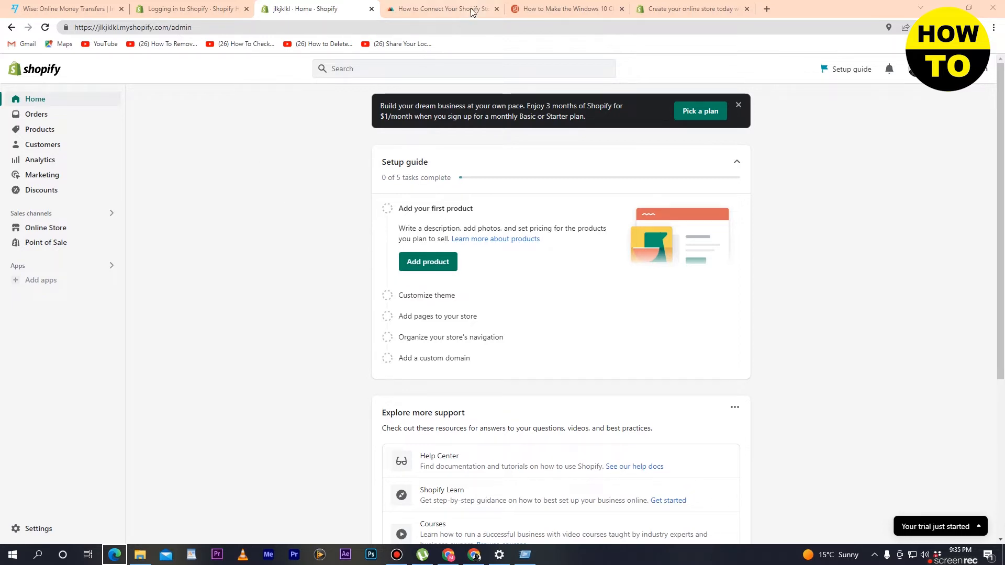
click(570, 9)
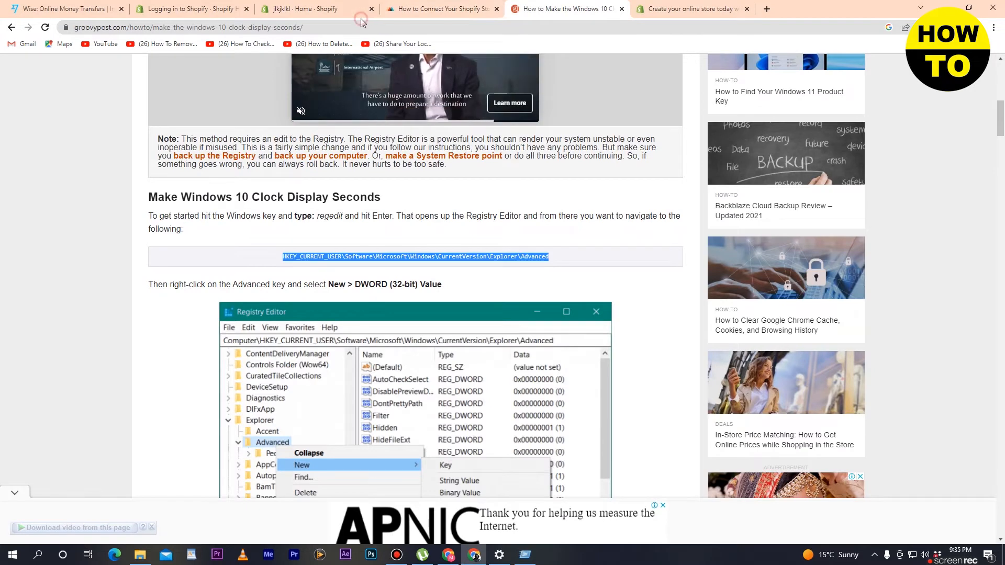
click(362, 23)
text(pr)
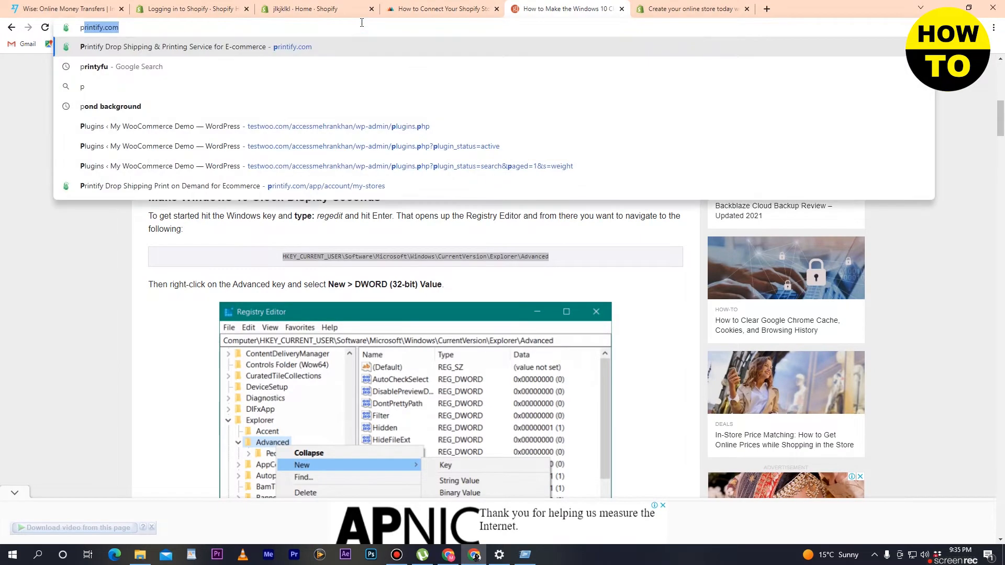
text(intful)
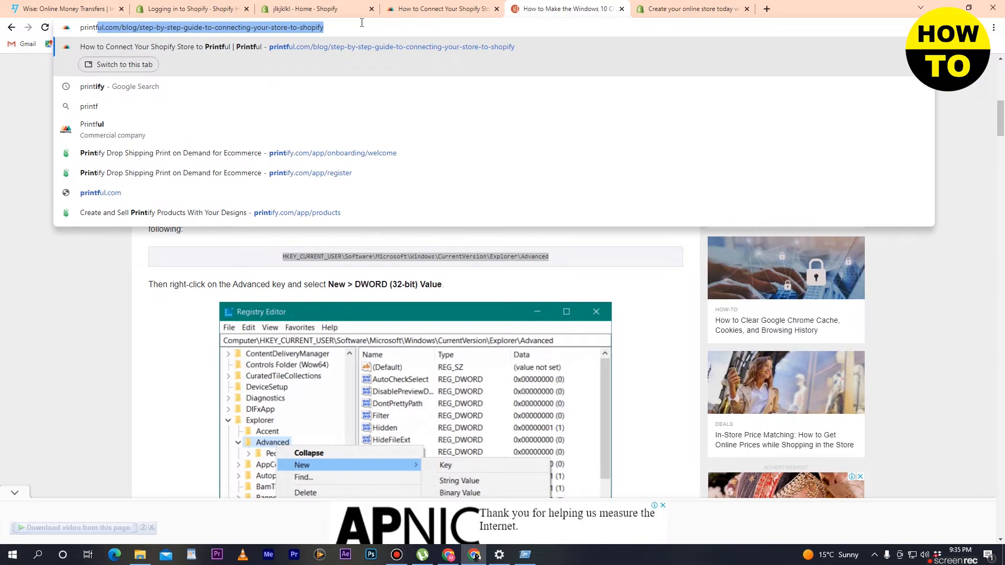
key(BackSpace)
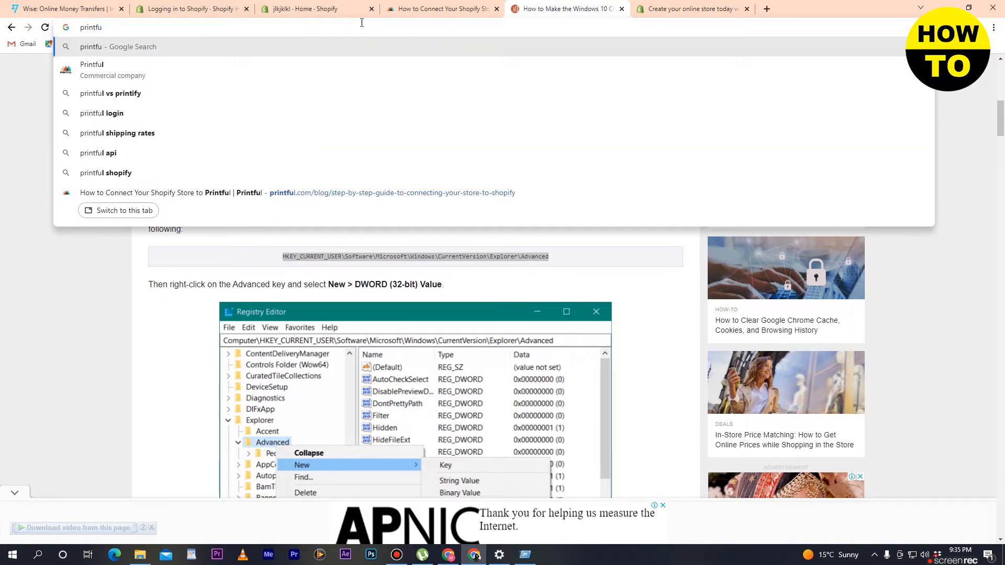
click(201, 64)
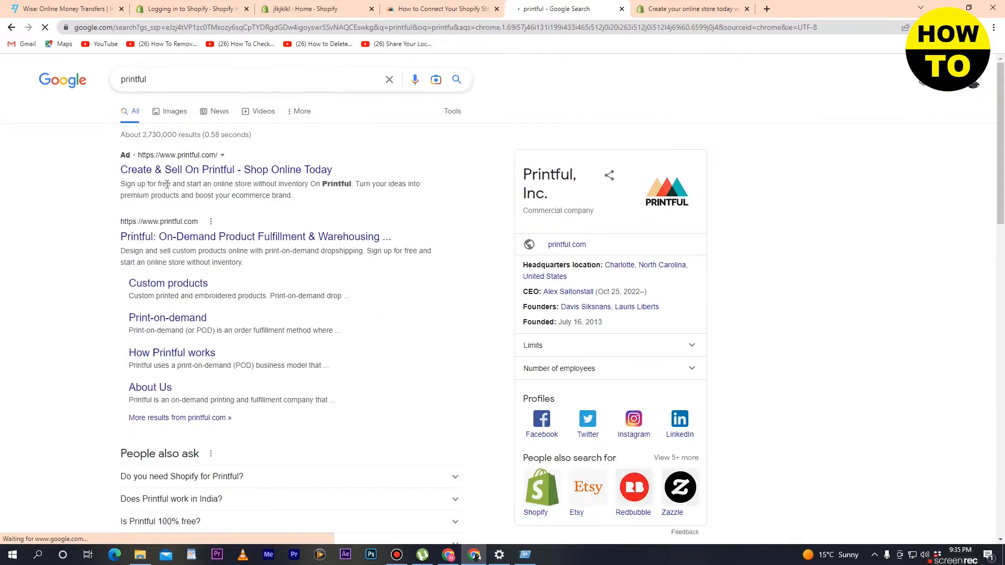
click(216, 238)
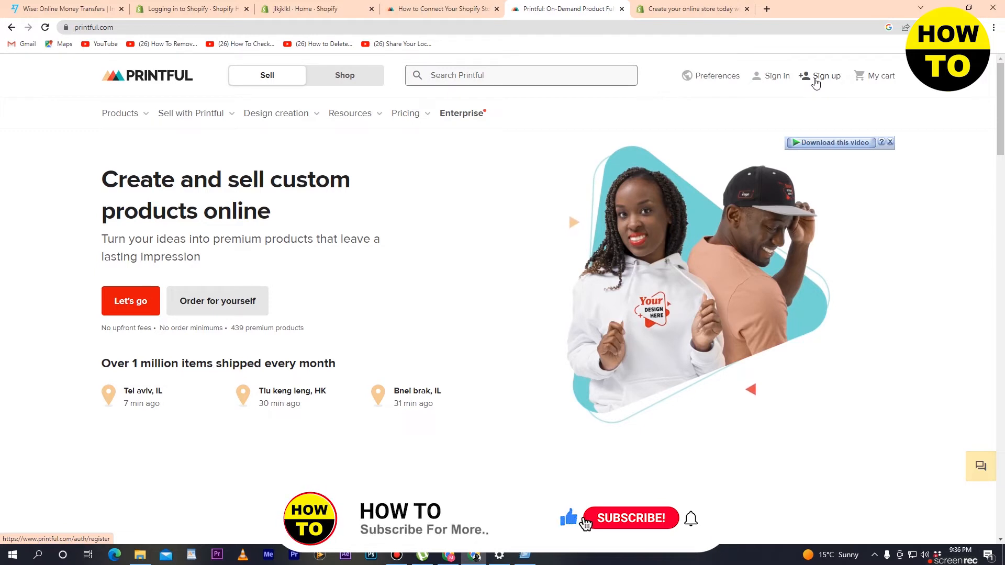
Start a Printful sign-up with Google and choose the existing Google account.
click(815, 79)
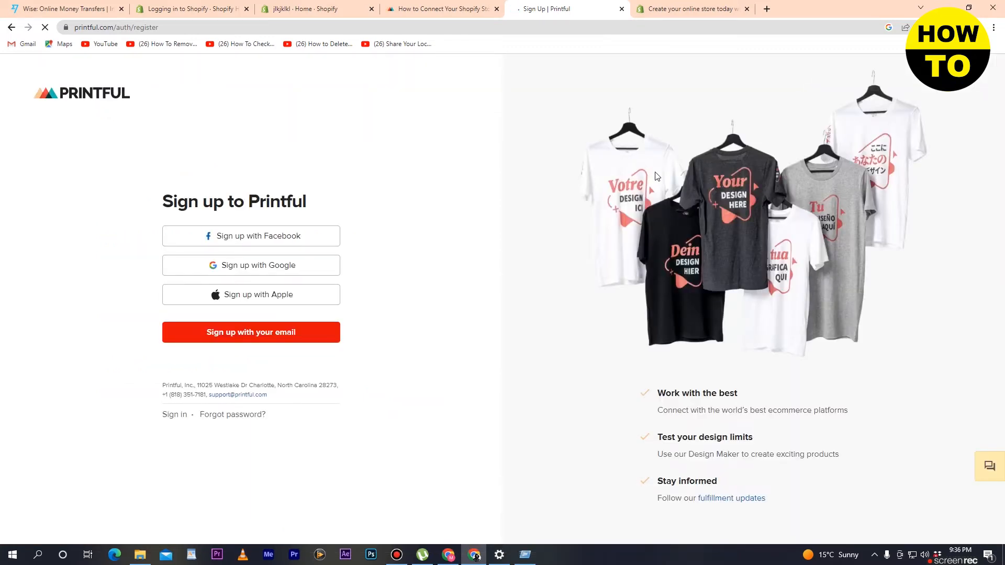
click(268, 239)
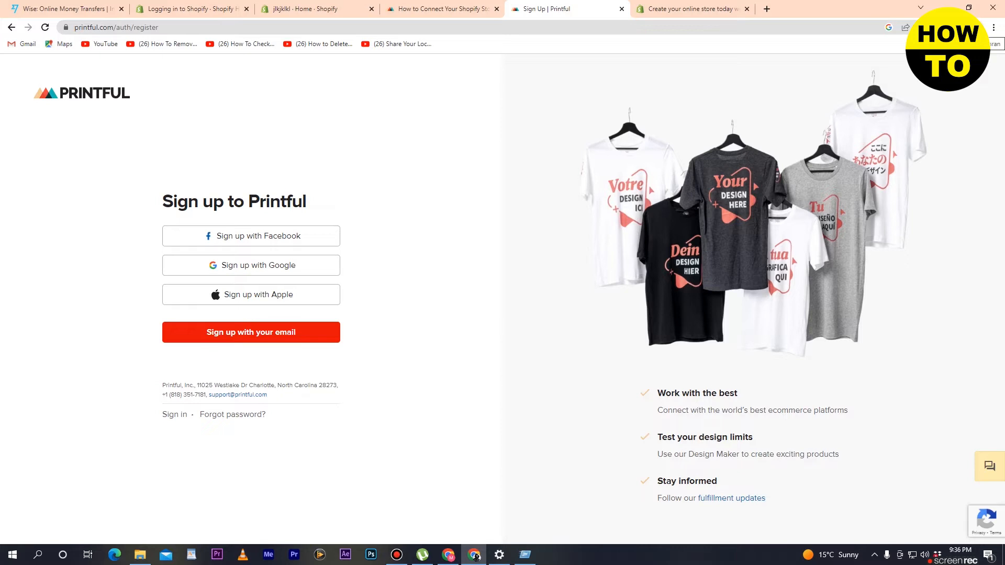
click(265, 274)
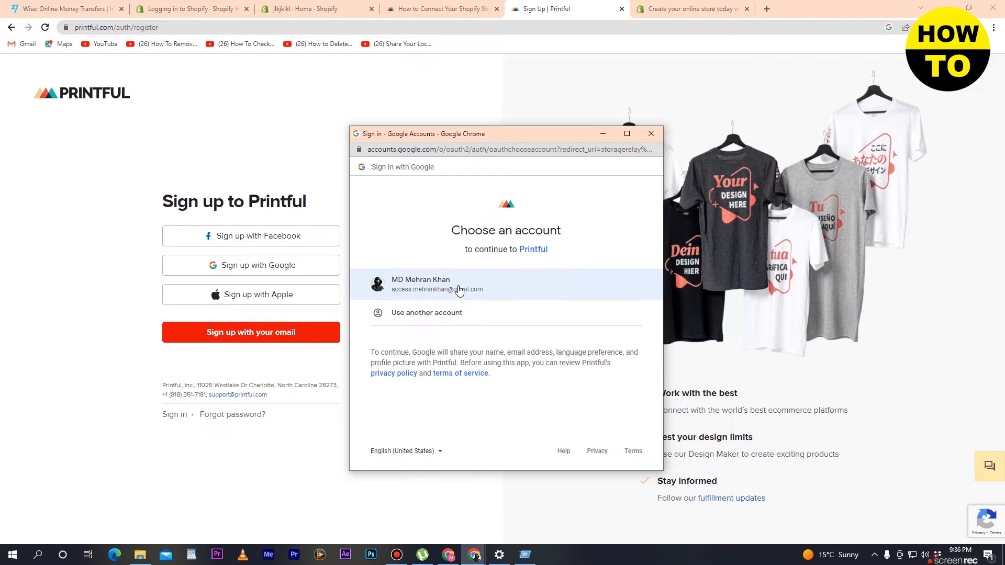
click(409, 289)
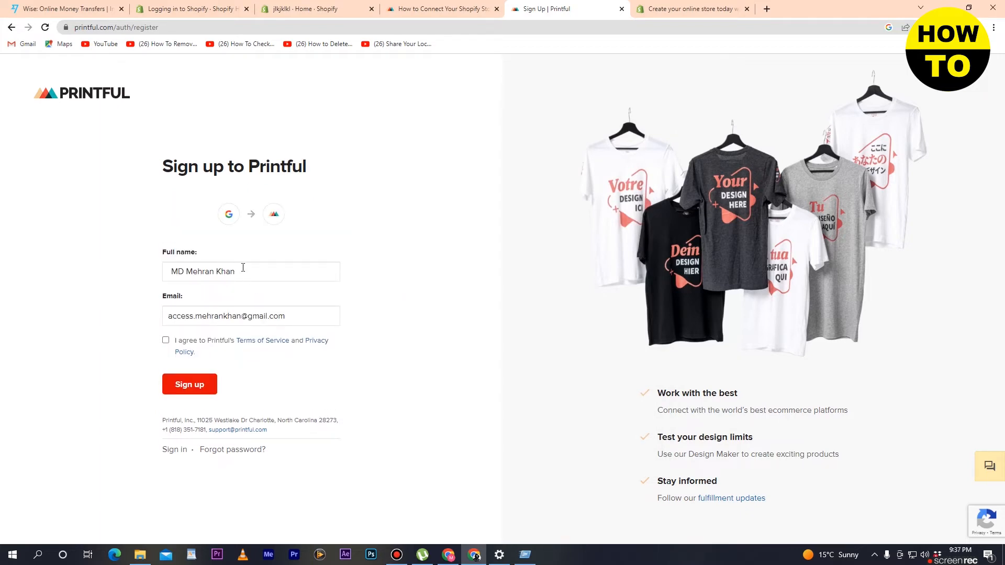
Agree to Printful's Terms of Service and Privacy Policy and submit the sign-up form with the prefilled name and email.
click(279, 274)
mouse_move(280, 274)
mouse_down()
mouse_move(231, 287)
mouse_move(170, 279)
mouse_move(268, 280)
mouse_up()
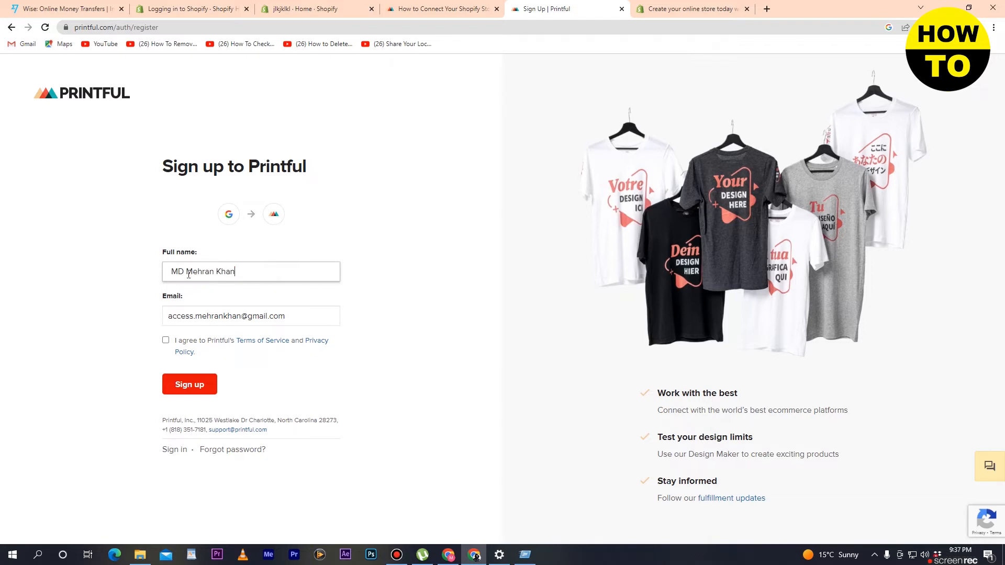
click(166, 341)
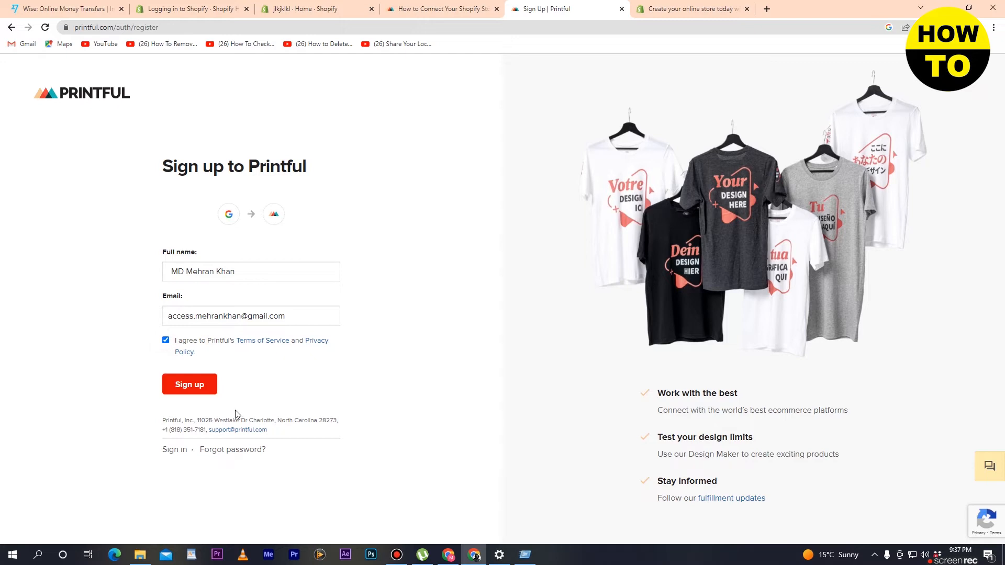
click(191, 394)
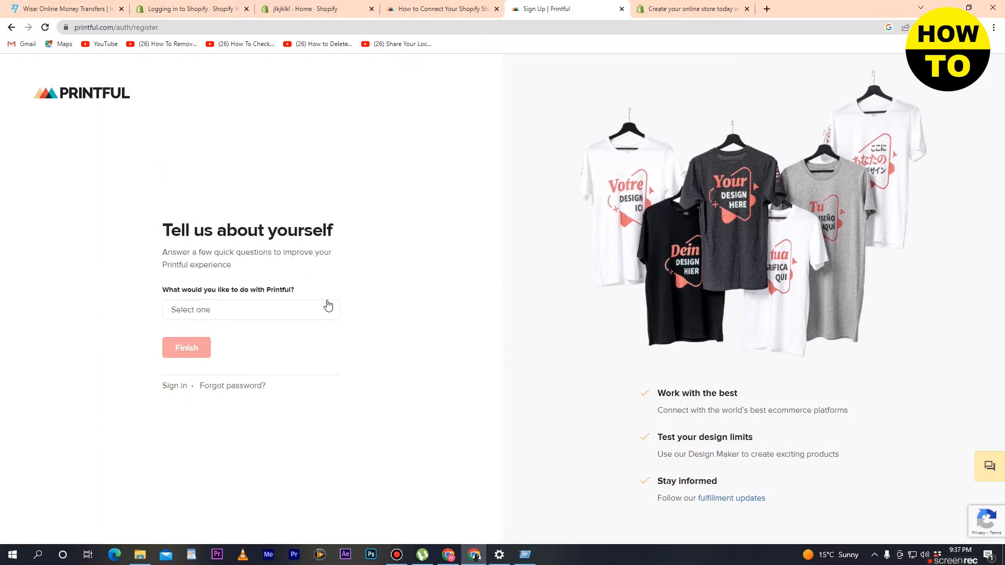
Answer what to do with Printful with "Become an affiliate", finish the sign-up and look over the affiliate registration form.
click(287, 313)
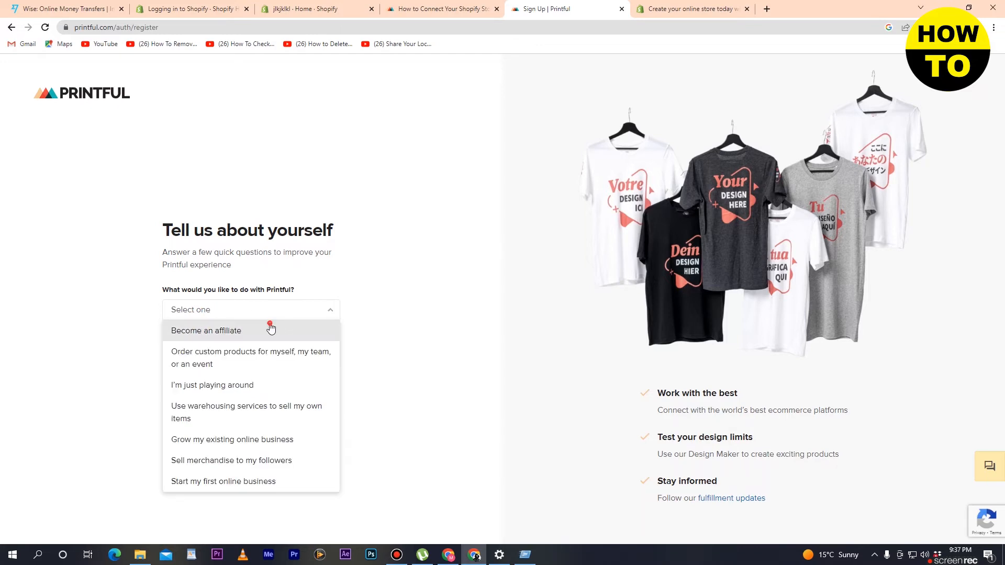
click(271, 328)
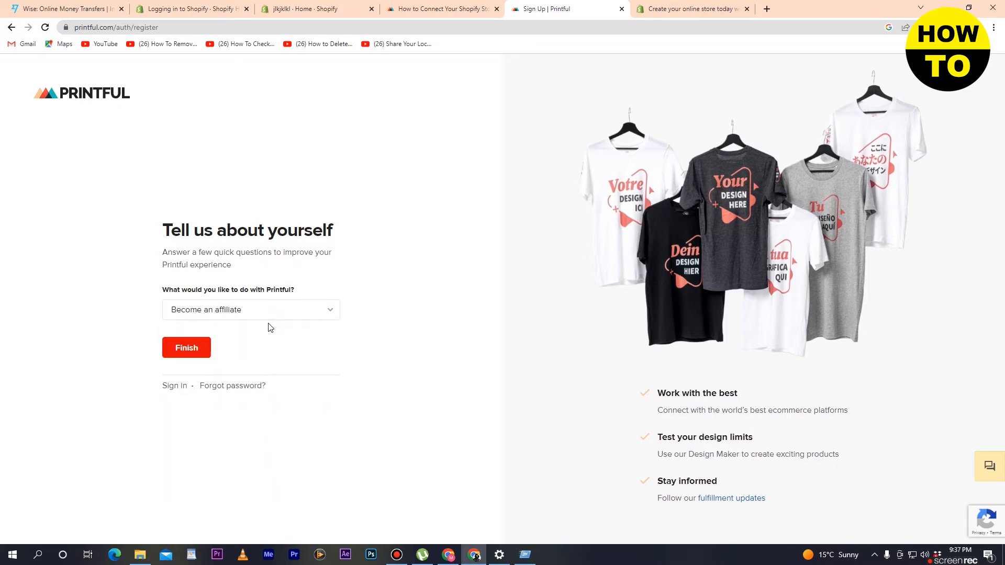
click(205, 355)
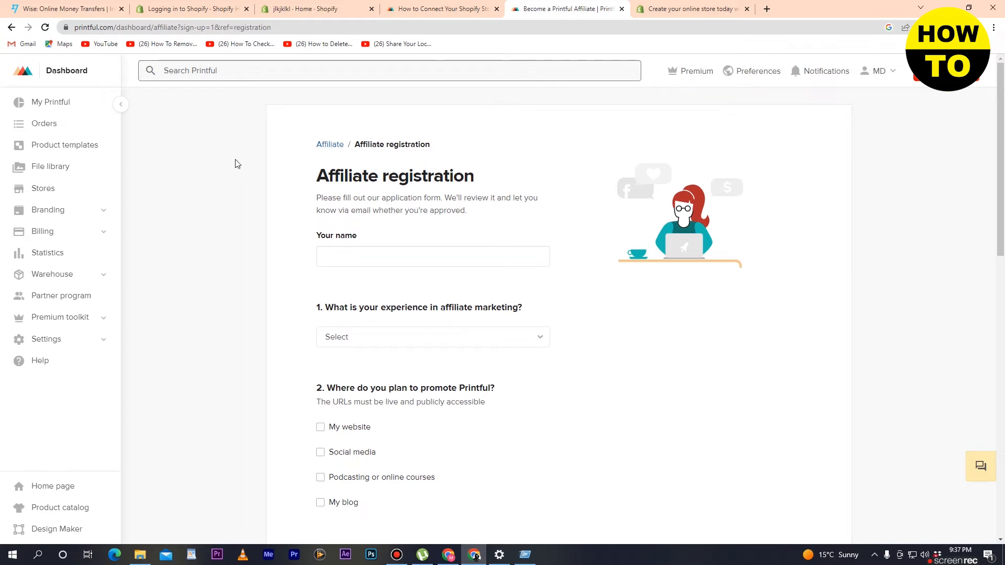
scroll(236, 162, down, 7)
scroll(247, 244, up, 7)
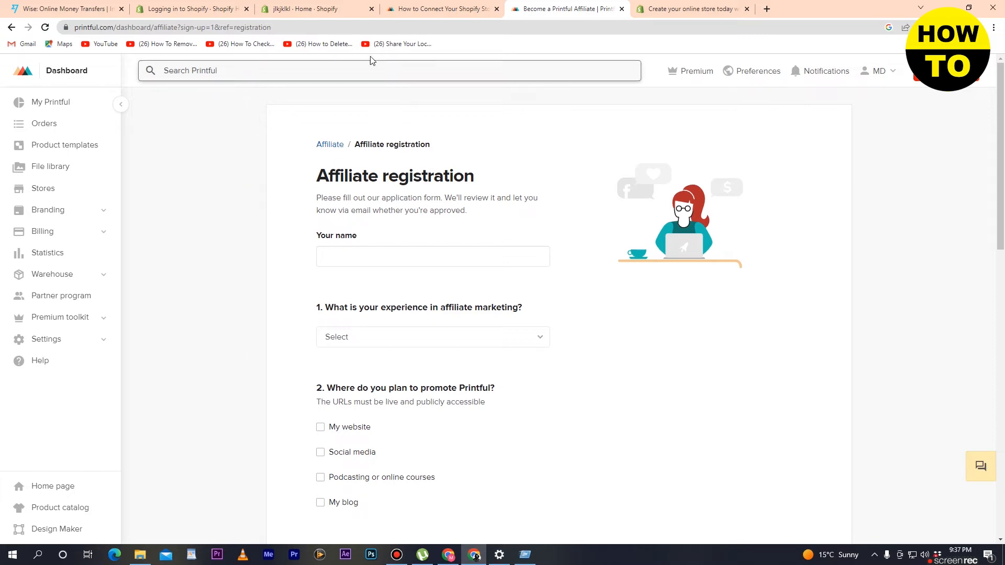
Switch to the Shopify admin, limit its search to apps and open the Printful: Print on Demand listing.
click(340, 9)
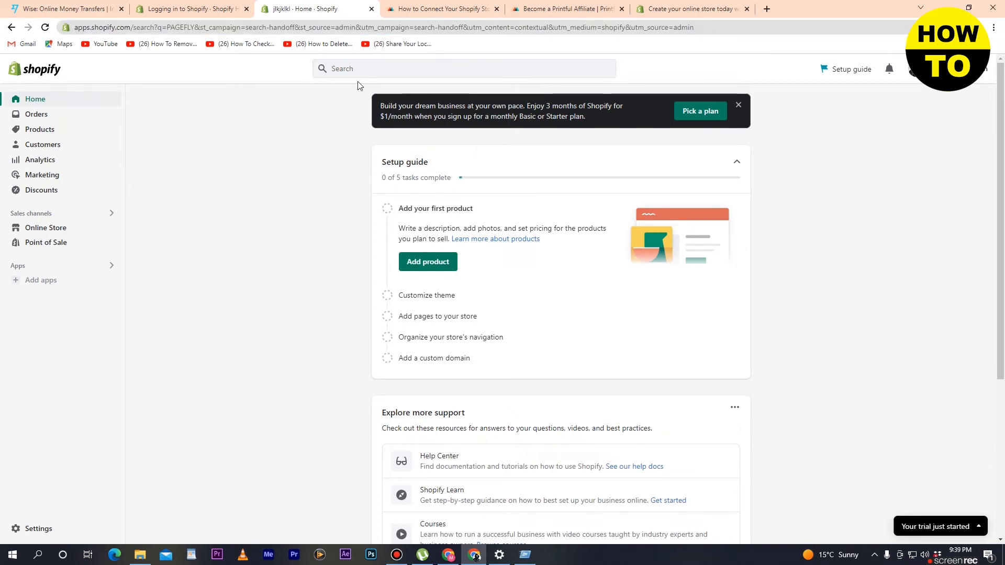
click(361, 69)
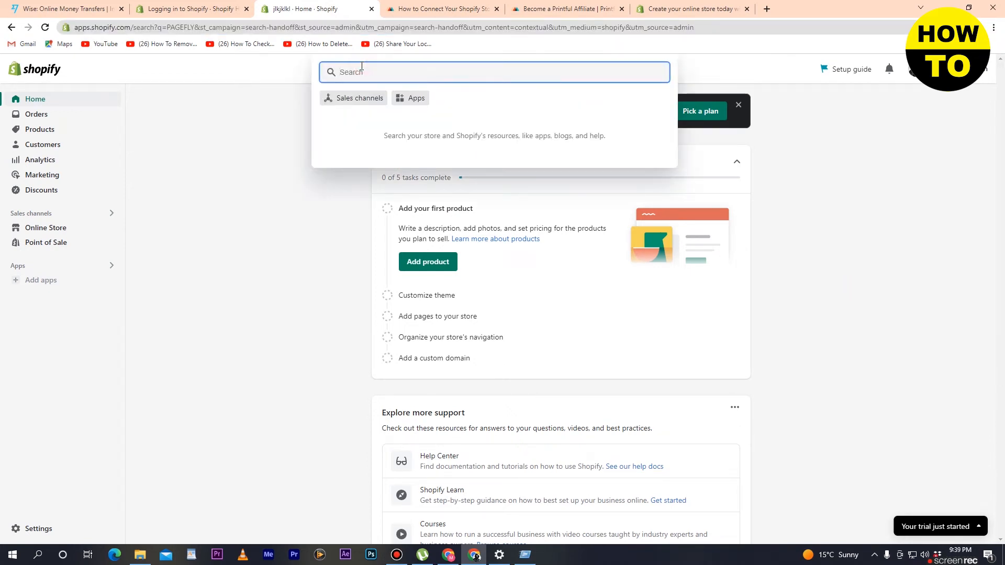
click(416, 98)
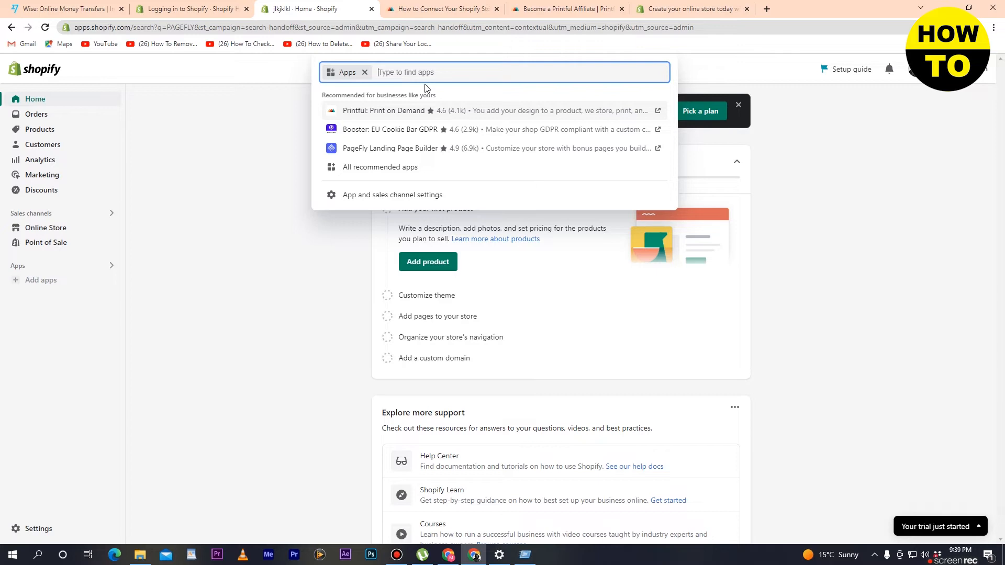
click(369, 116)
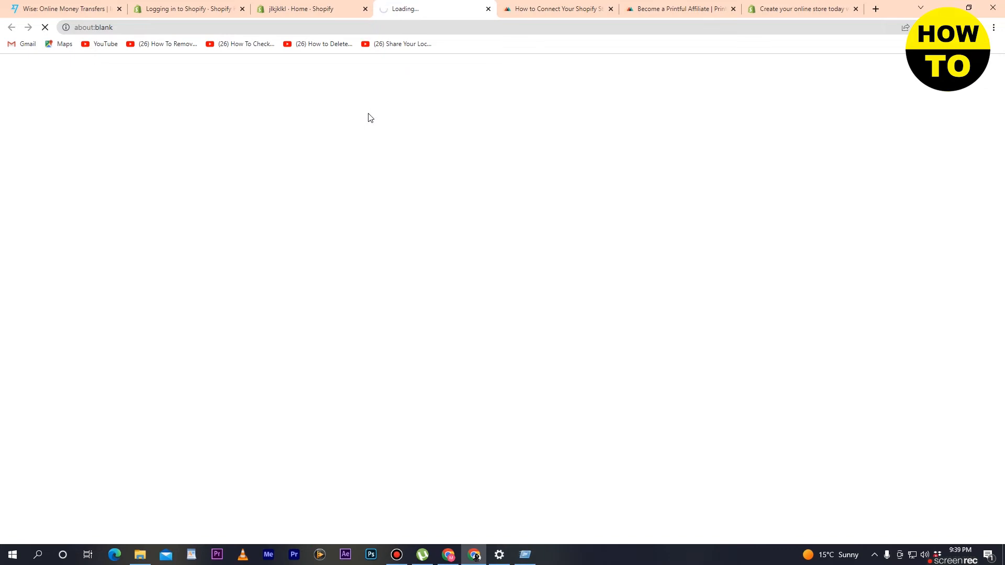
Return to the Shopify admin and open the list of all recommended apps through its app search.
click(345, 4)
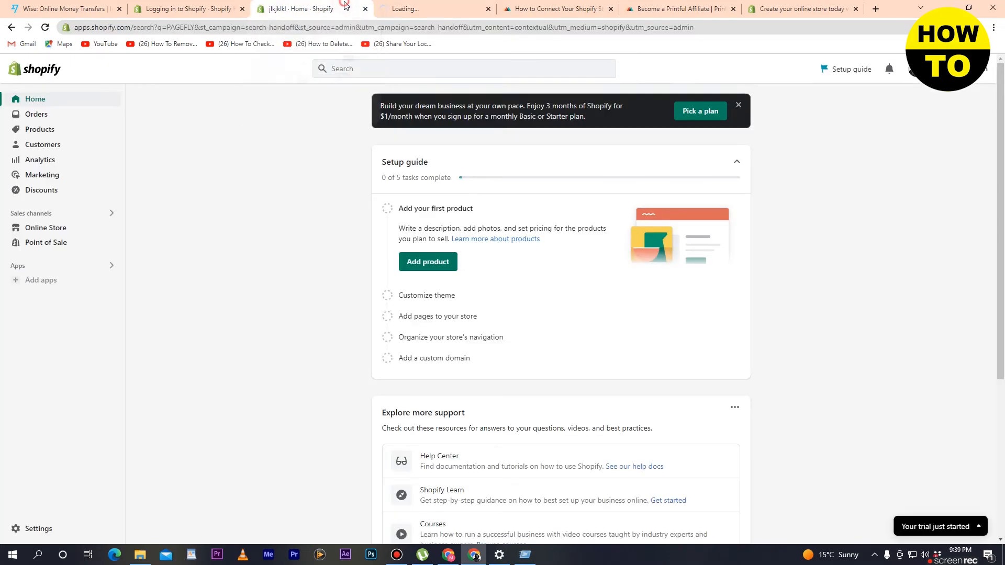
click(449, 68)
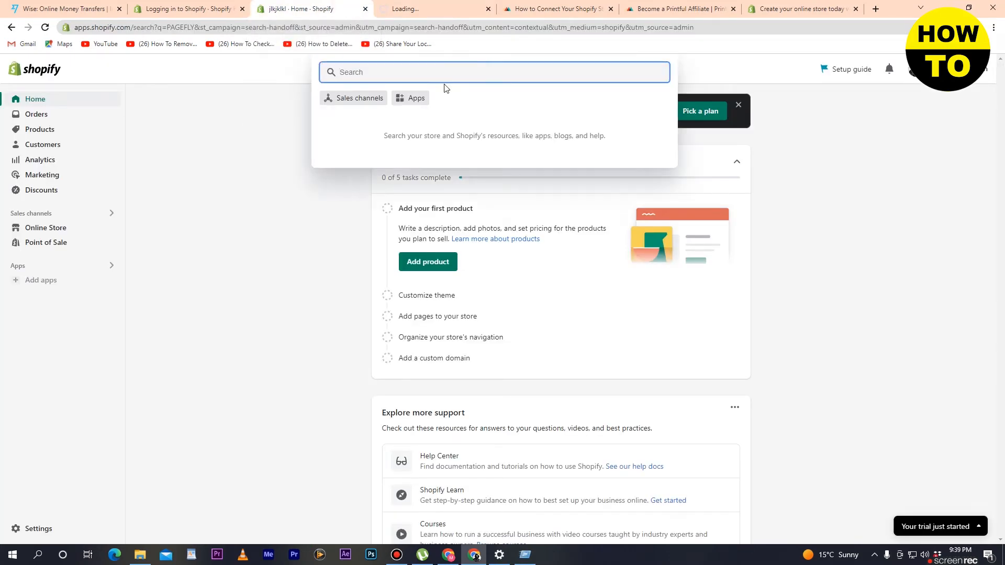
click(411, 98)
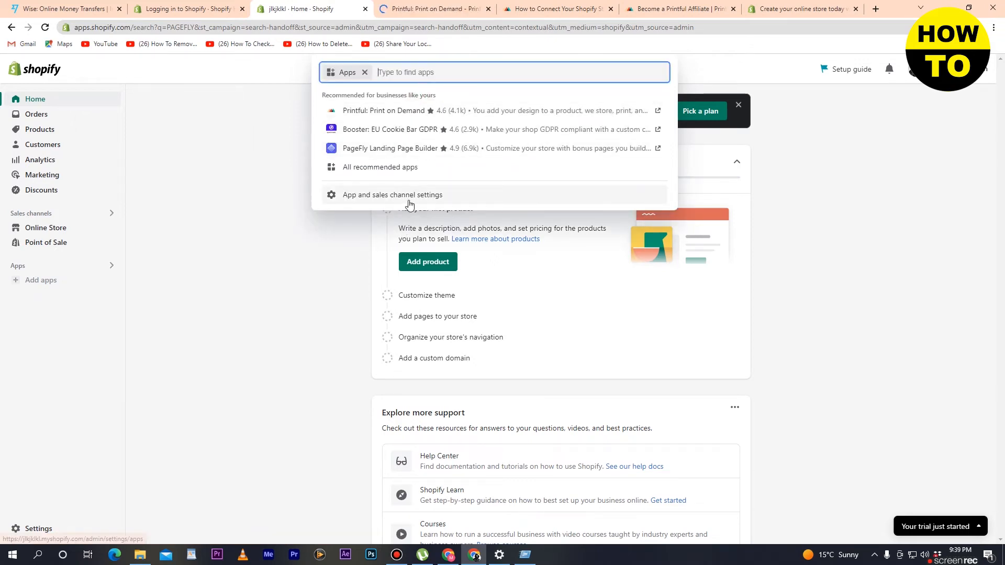
click(350, 171)
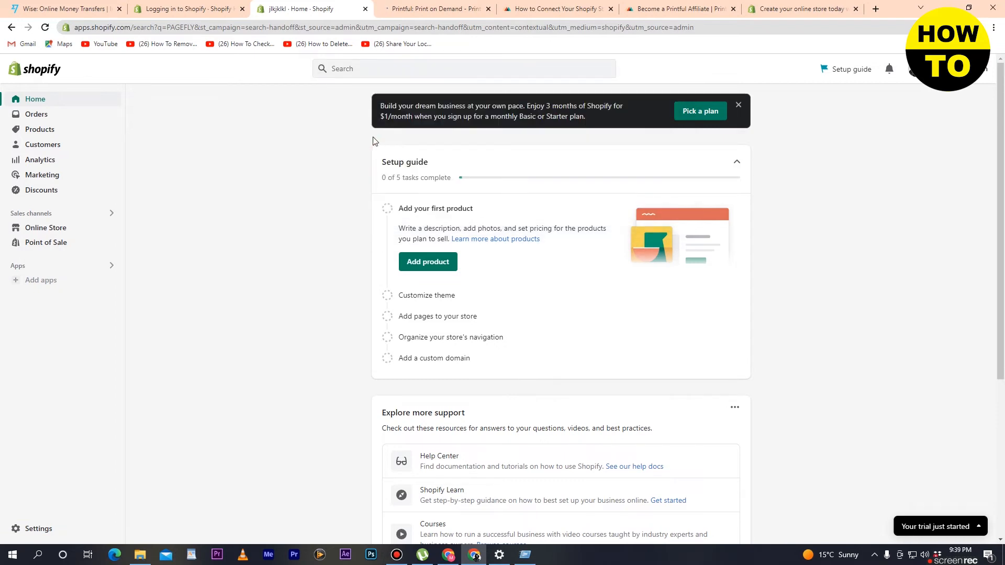
Add the Printful: Print on Demand app from its Shopify App Store listing and approve its installation in the store.
click(434, 8)
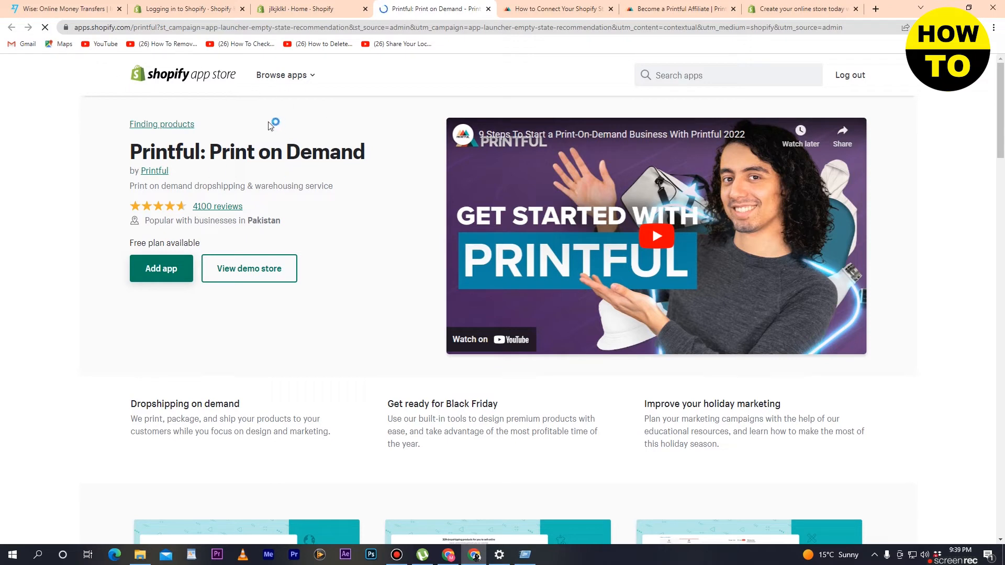
click(172, 278)
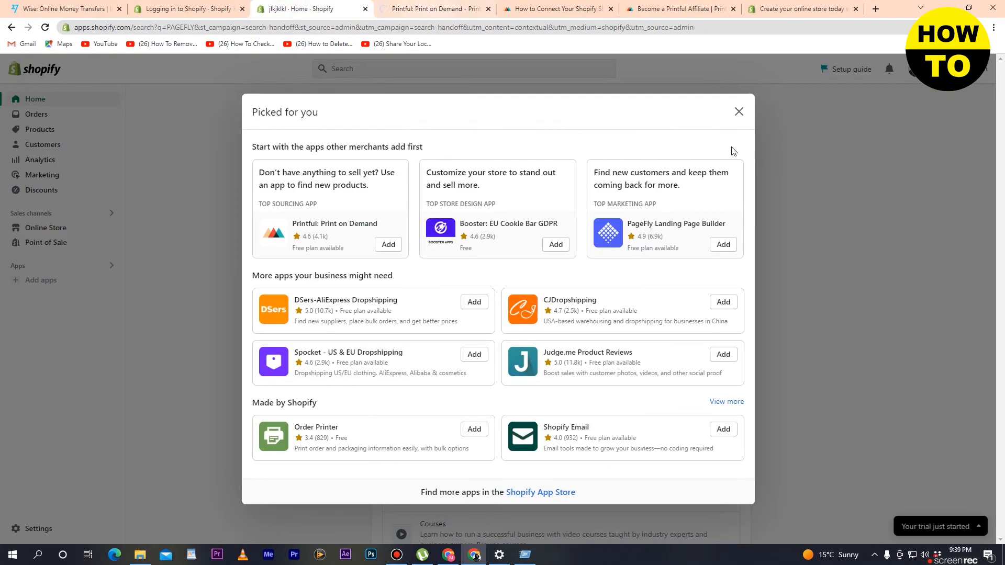
click(737, 116)
click(425, 6)
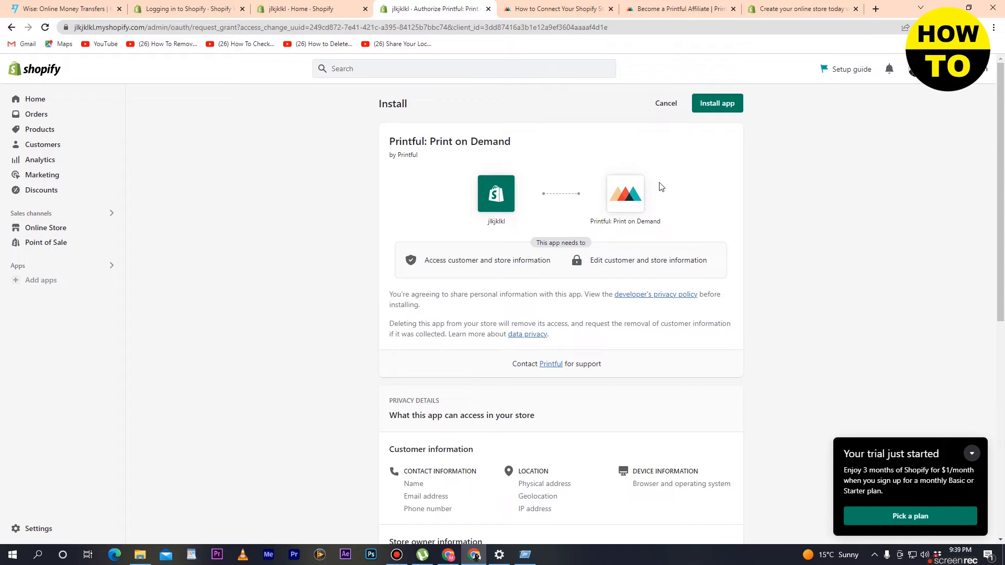
click(711, 103)
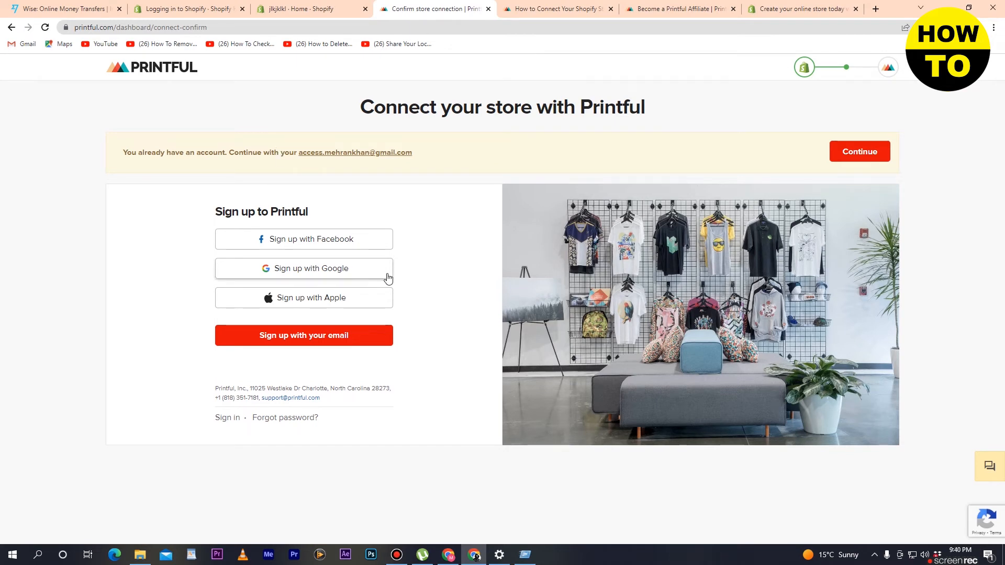
Continue with the existing Printful account and confirm connecting the Shopify store to it.
click(860, 152)
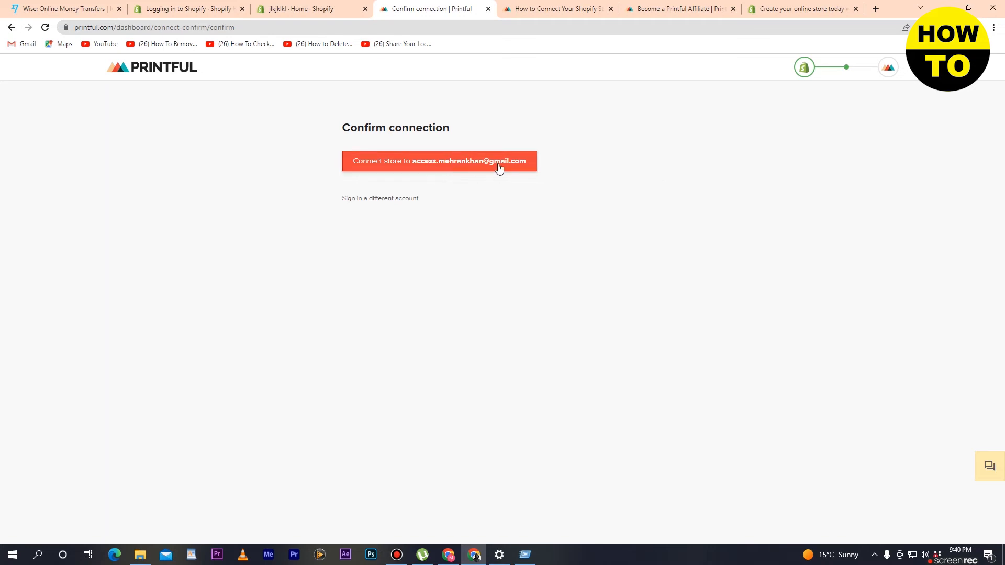
click(466, 167)
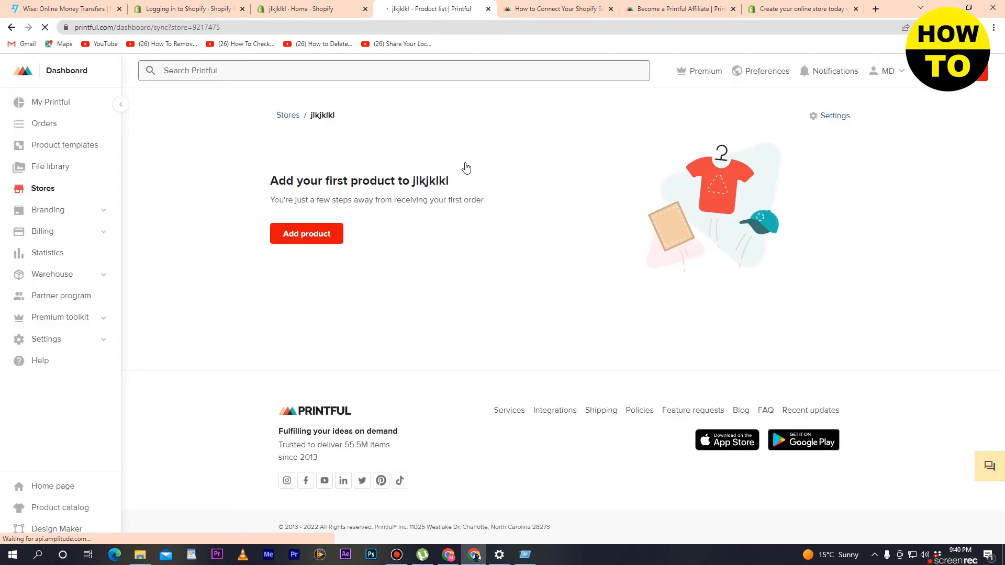
click(278, 5)
click(408, 7)
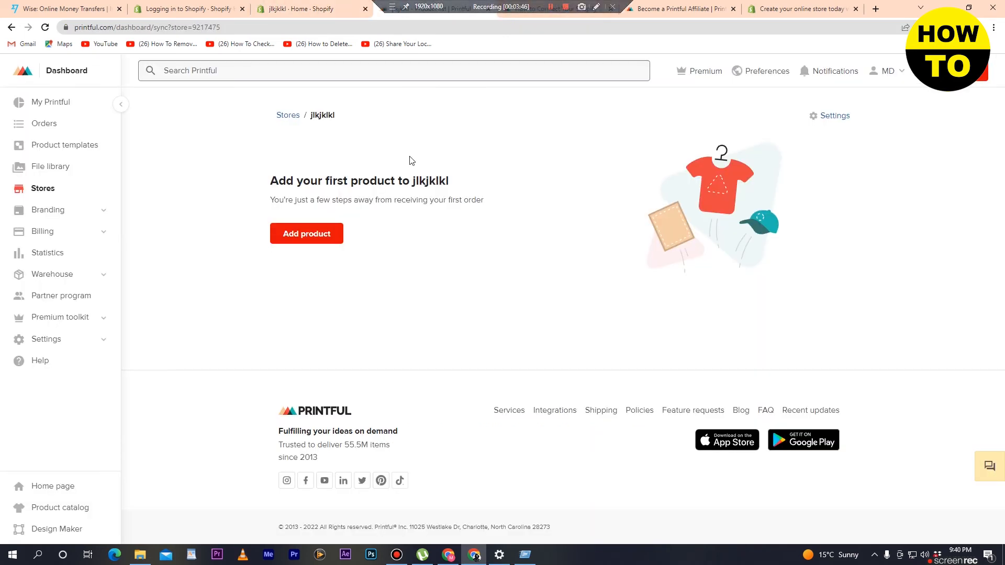
Start adding a first product to the connected store and choose the Gaming Mouse Pad to design.
click(317, 239)
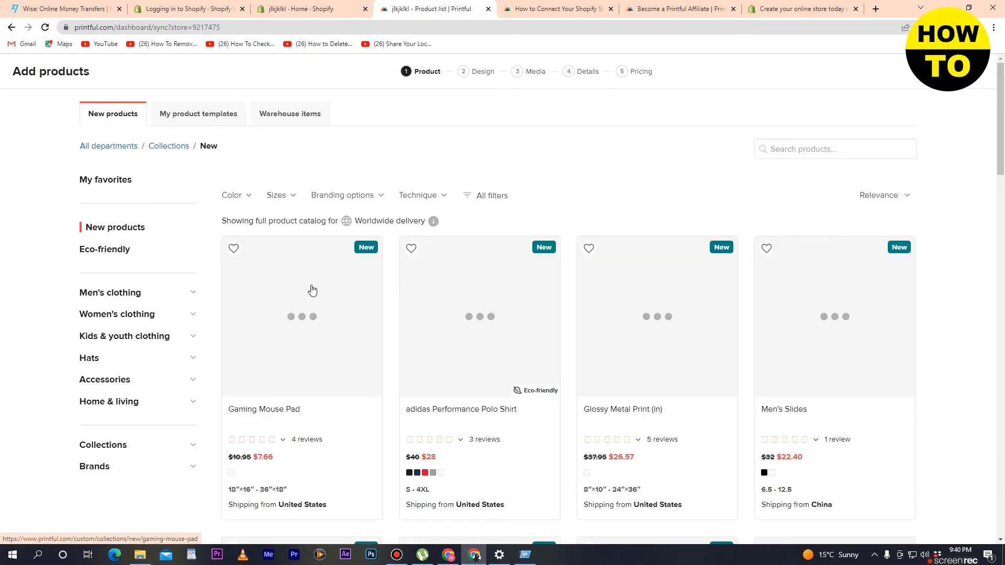
click(304, 296)
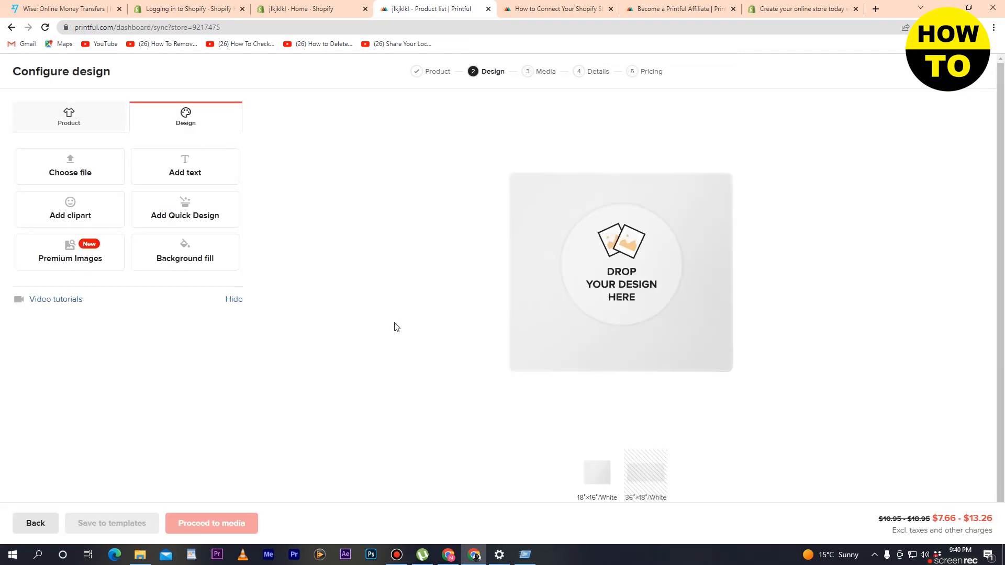
Leave the mouse pad design, go back to Printful's list of ecommerce platforms, and open the connection guide for Shopify.
scroll(397, 327, down, 1)
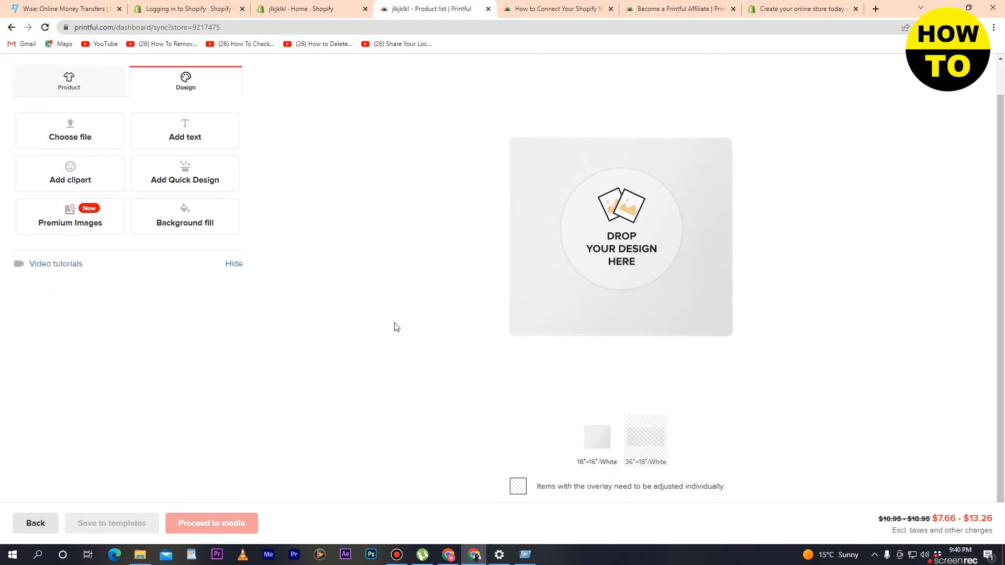
click(10, 27)
click(550, 86)
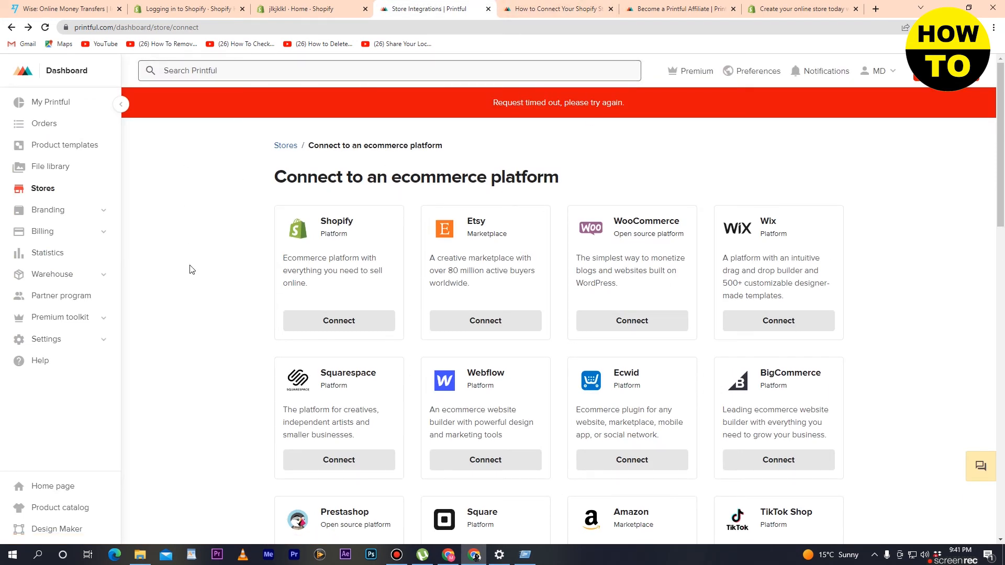
scroll(191, 269, down, 4)
scroll(190, 269, up, 4)
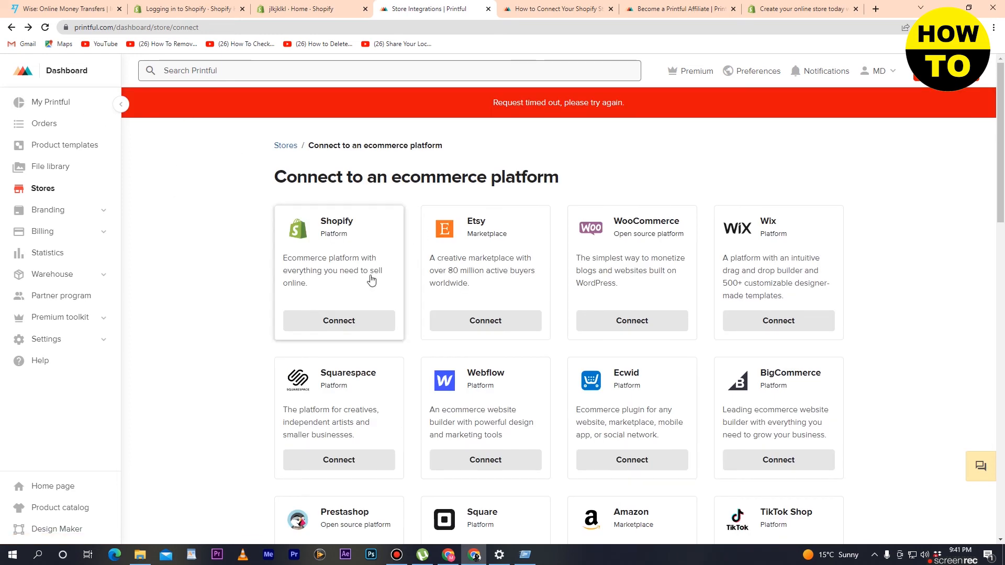
click(351, 329)
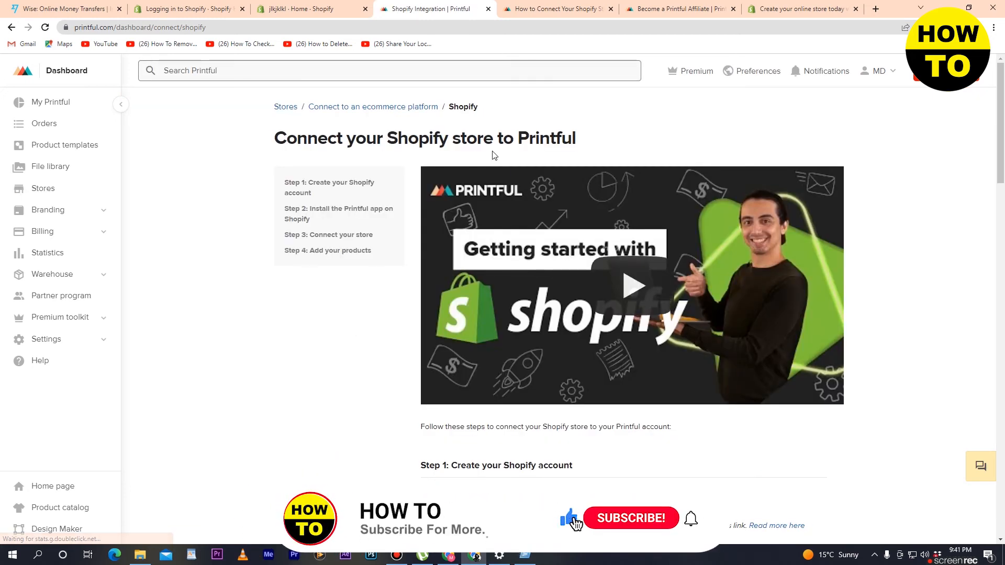
Open the Printful: Print on Demand listing in the Shopify App Store from the guide's app installation step.
scroll(494, 157, down, 7)
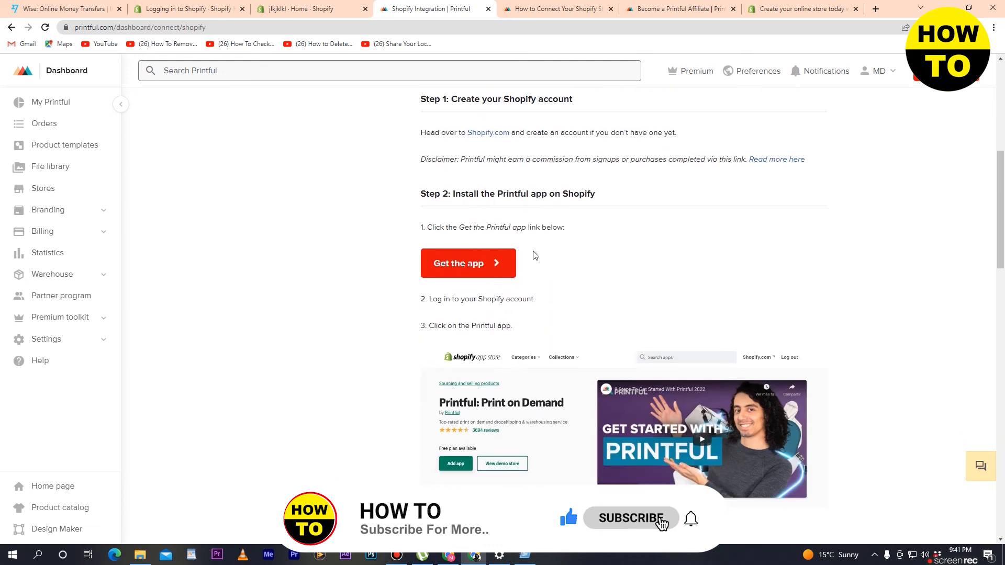
scroll(442, 287, up, 1)
click(467, 321)
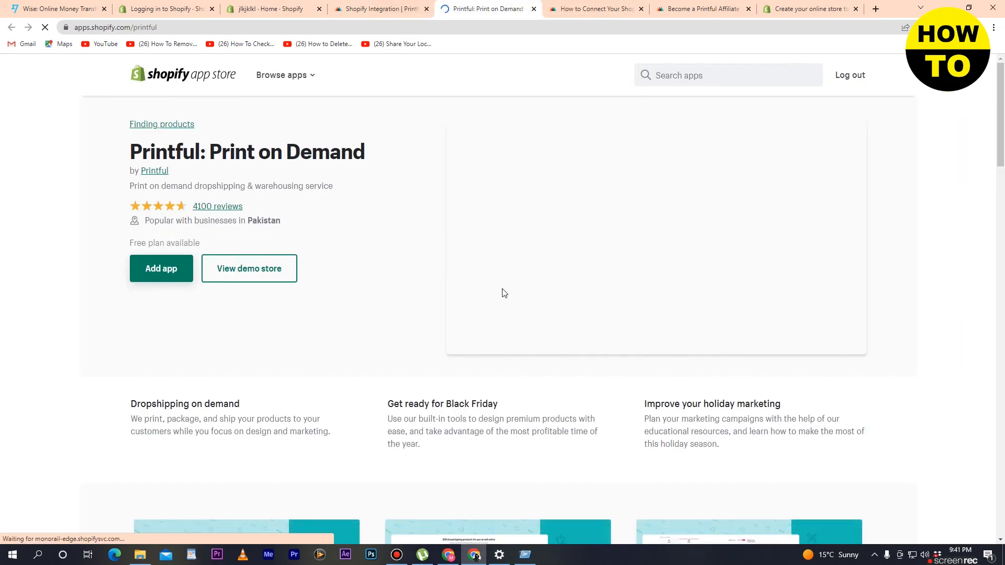
Return to Printful's Shopify connection guide and review its setup steps alongside the Shopify admin home page.
click(385, 9)
scroll(460, 252, up, 6)
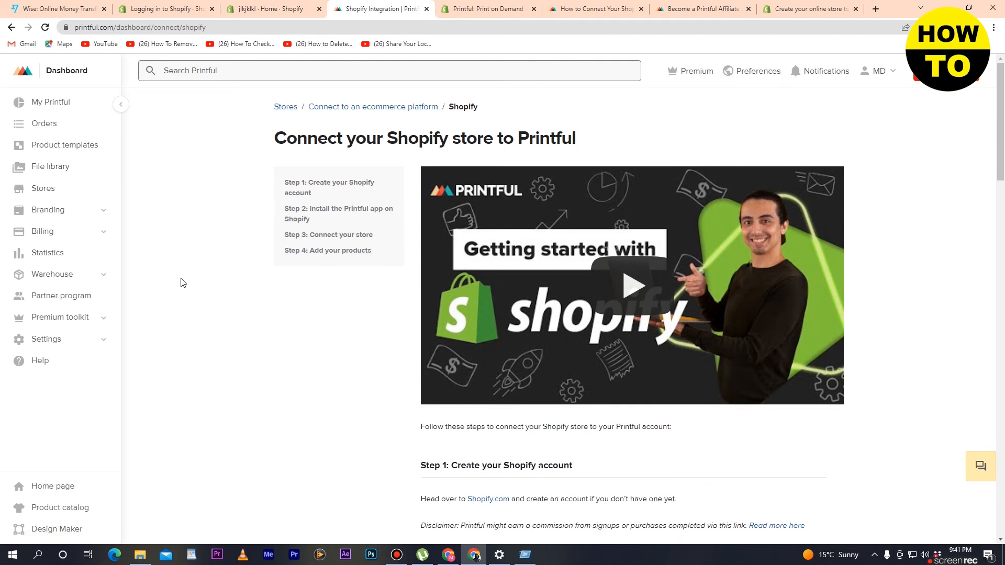
scroll(180, 283, down, 4)
scroll(181, 282, up, 4)
click(285, 5)
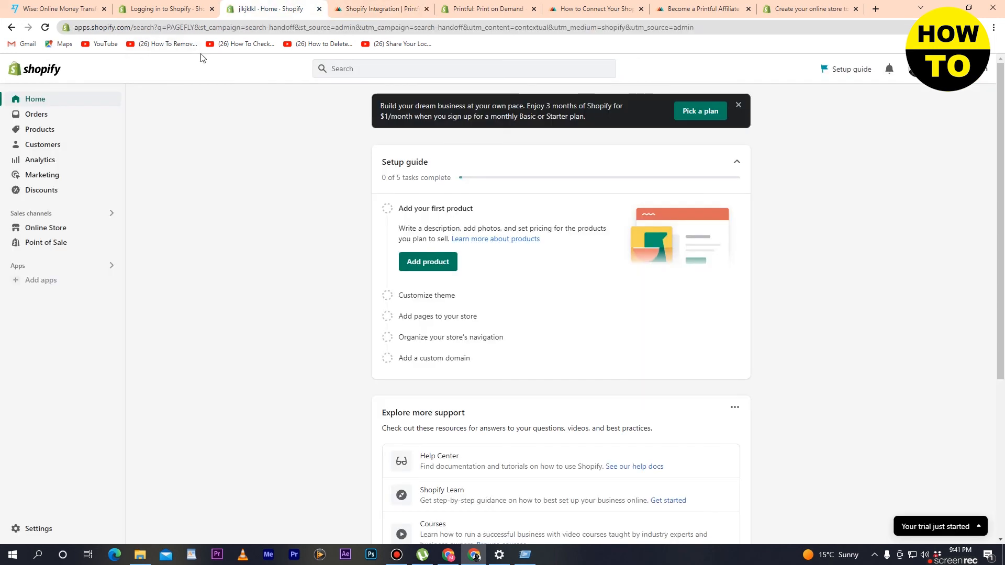
click(366, 9)
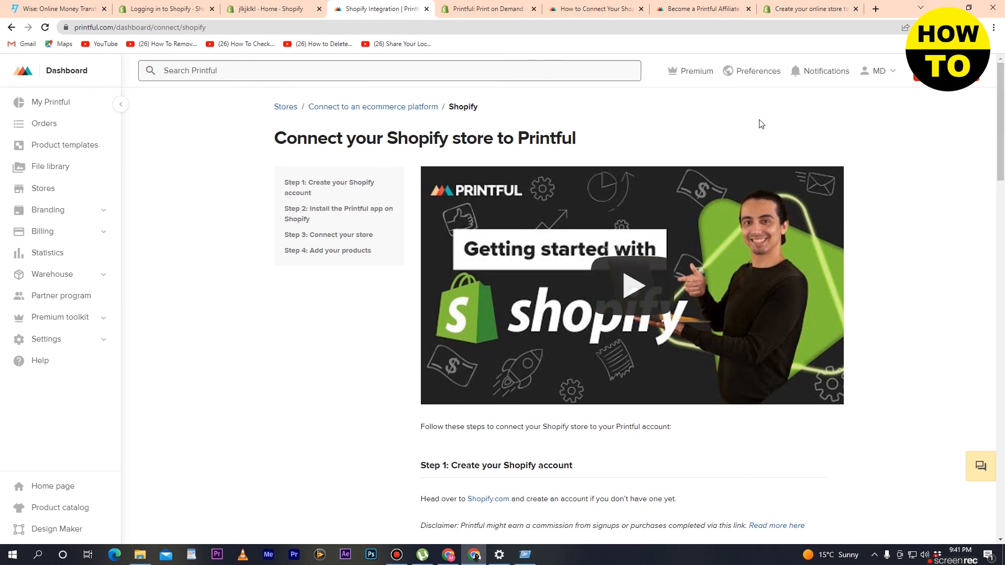
click(267, 9)
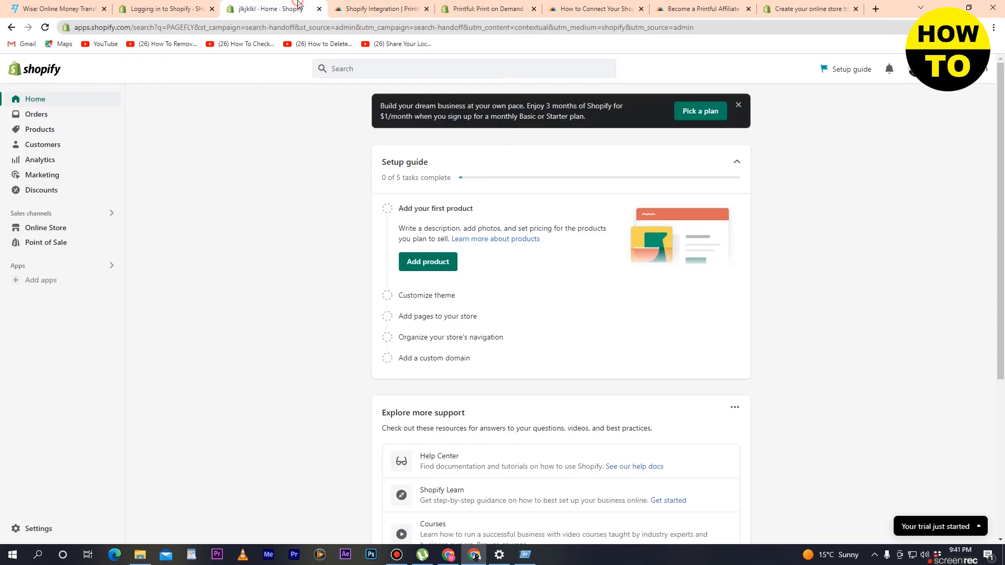
click(384, 7)
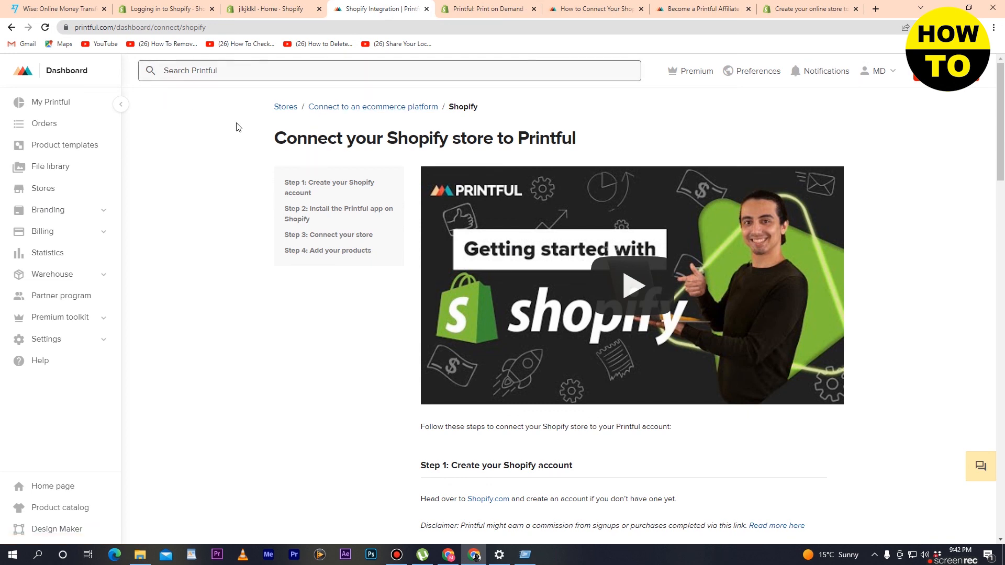
click(287, 9)
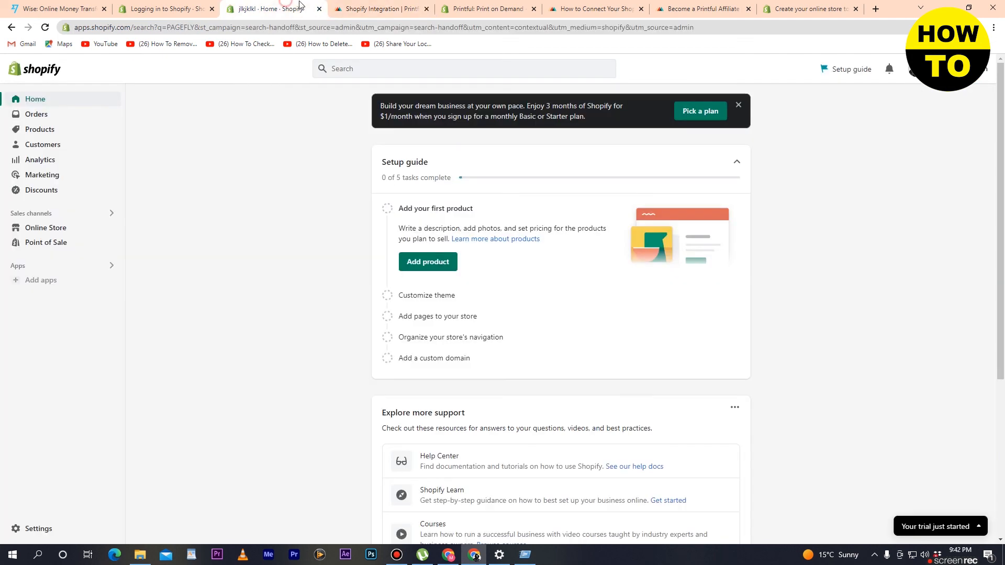
click(371, 4)
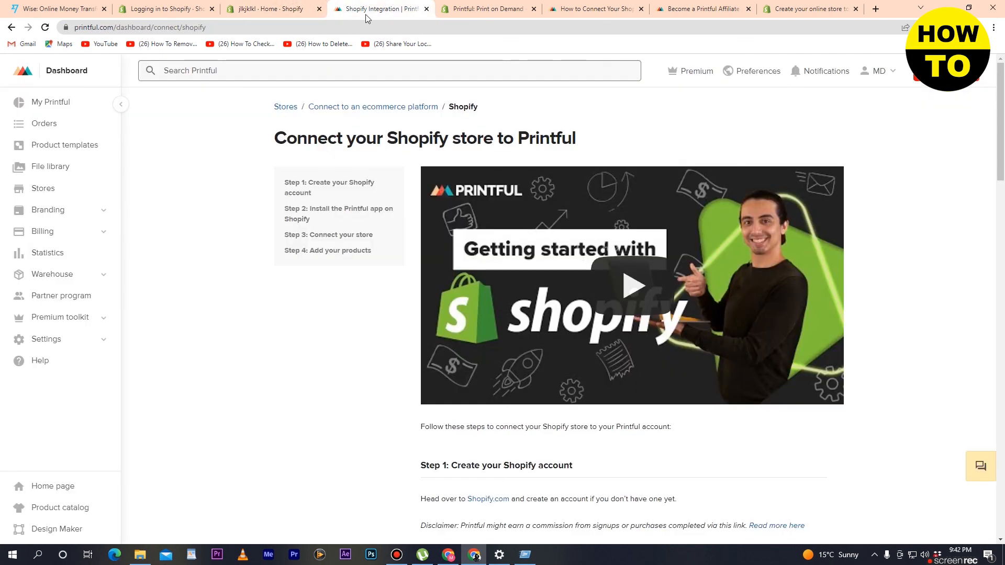
scroll(164, 257, down, 4)
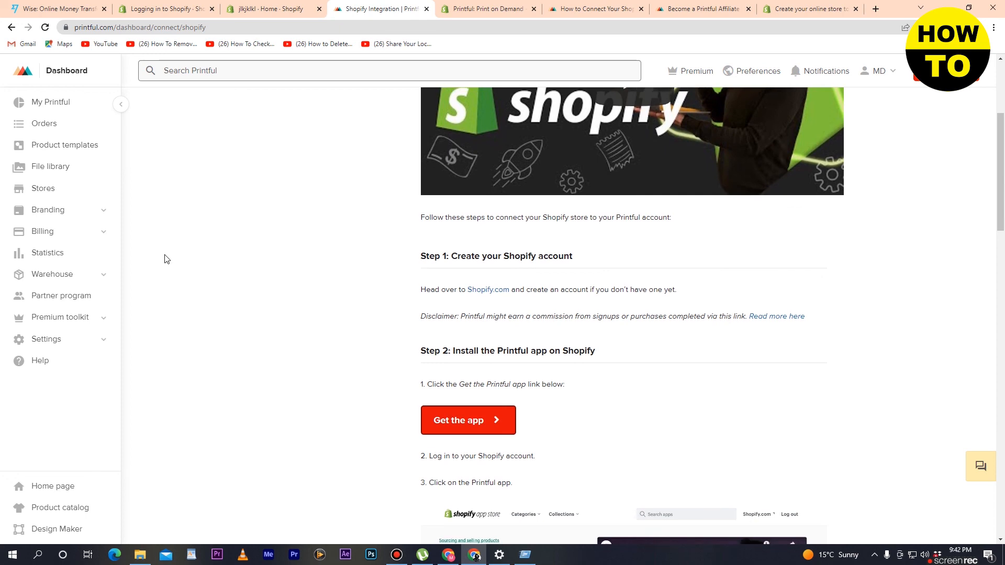
scroll(166, 258, up, 4)
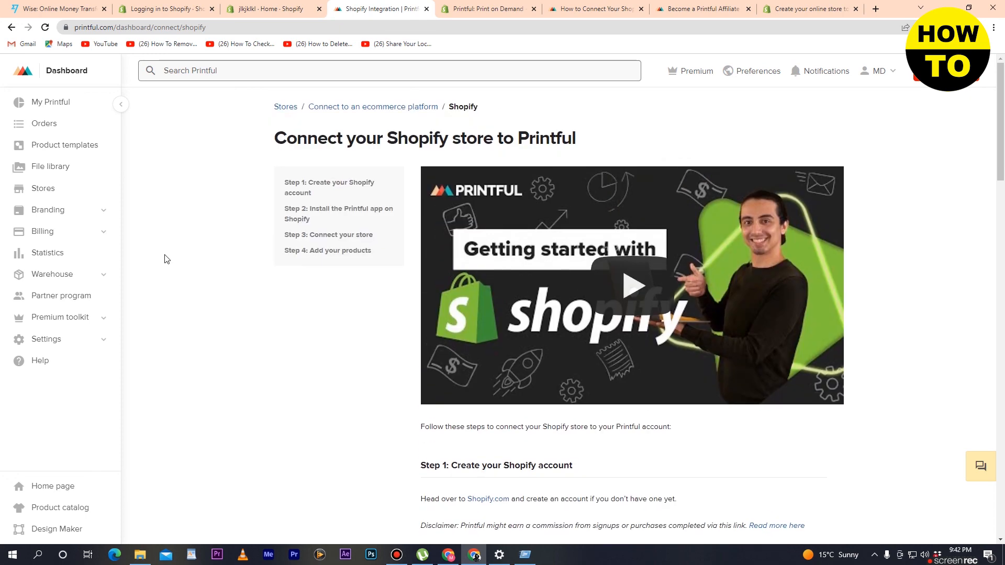